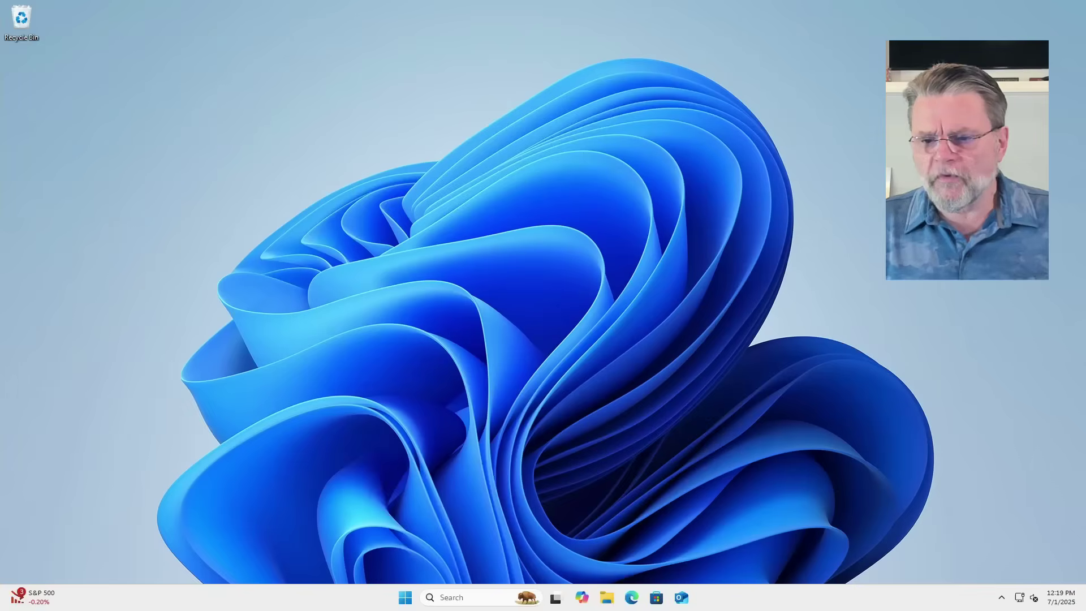
- Launch Control Panel from search and open its File History settings page
{"action": "left_click", "coordinate": [409, 598]}
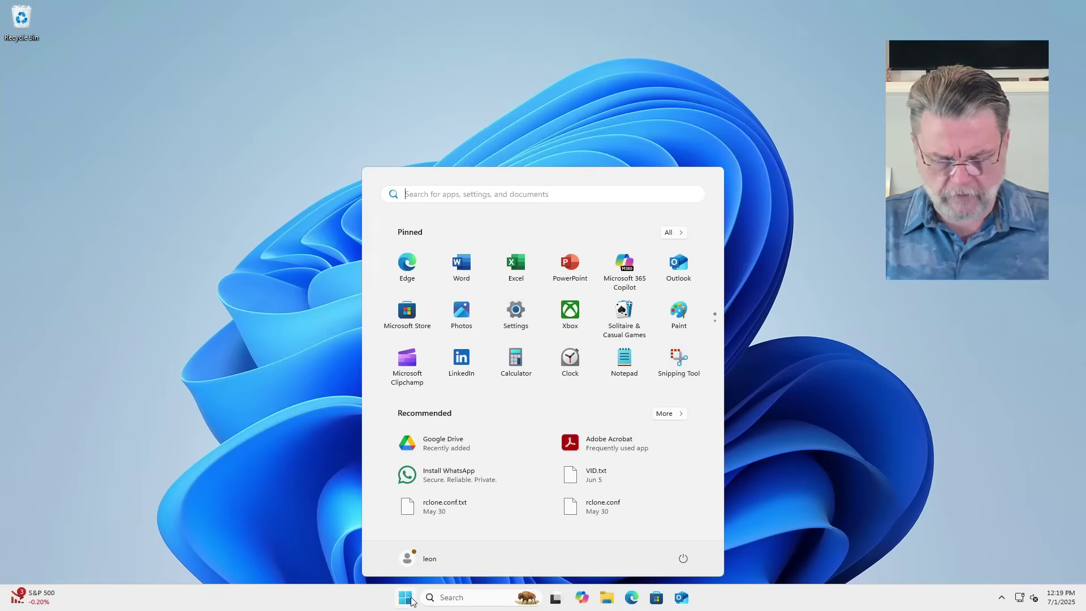
{"action": "type", "text": "control"}
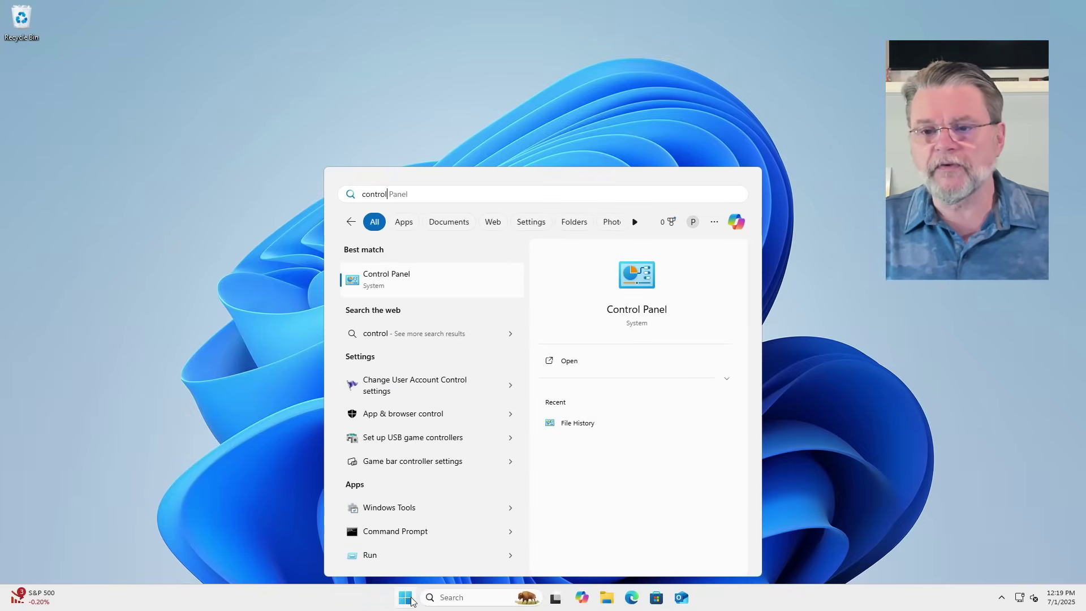
{"action": "key", "text": "Return"}
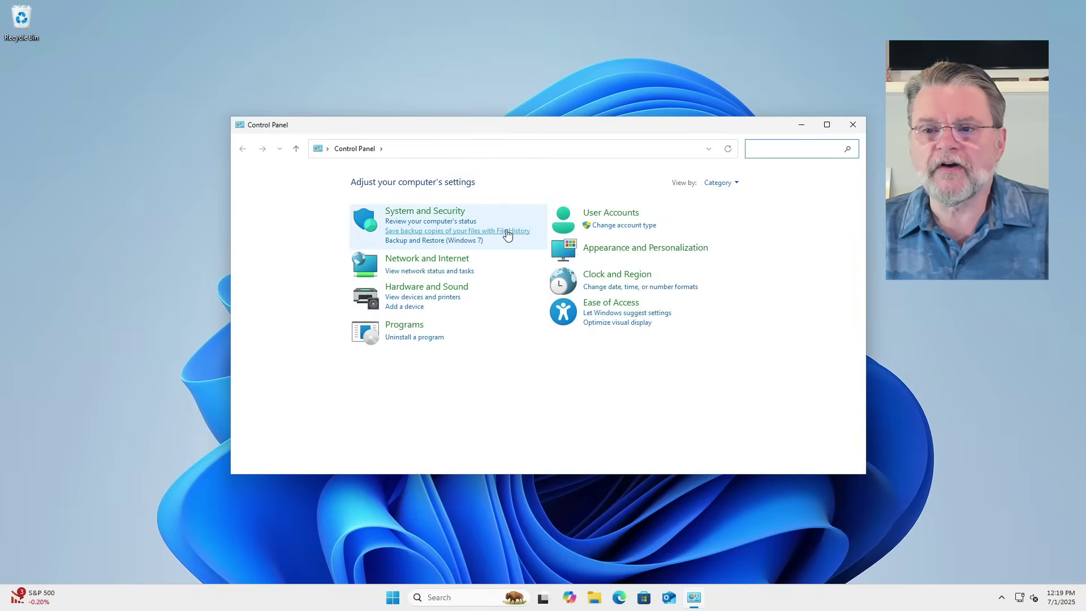
{"action": "left_click", "coordinate": [507, 232]}
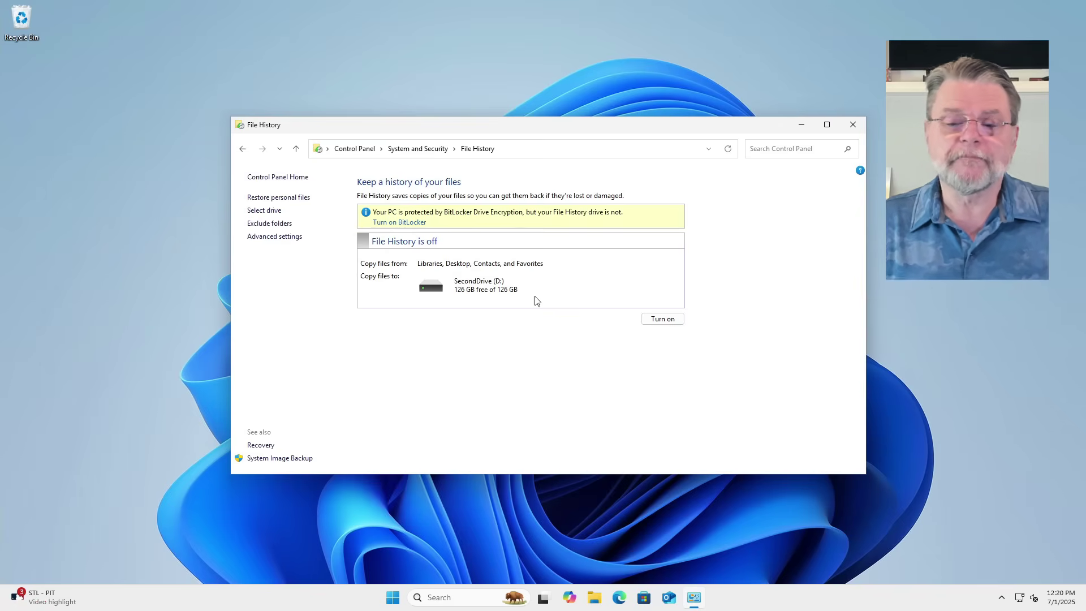
- Shrink SecondDrive (D:) by 32000 MB in Disk Management, leaving 31.25 GB unallocated
{"action": "right_click", "coordinate": [393, 601]}
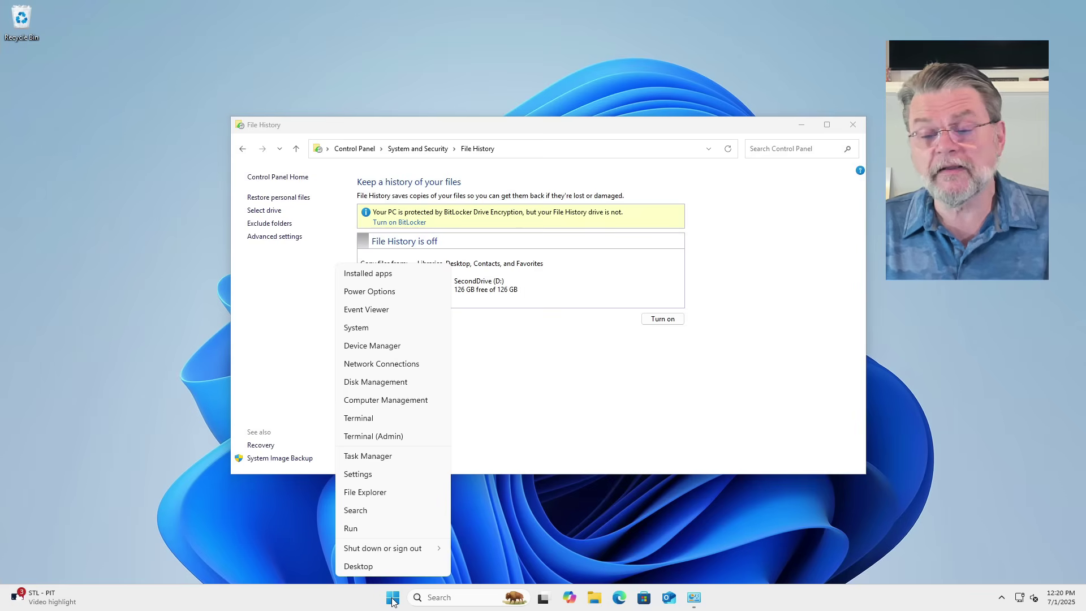
{"action": "left_click", "coordinate": [389, 383]}
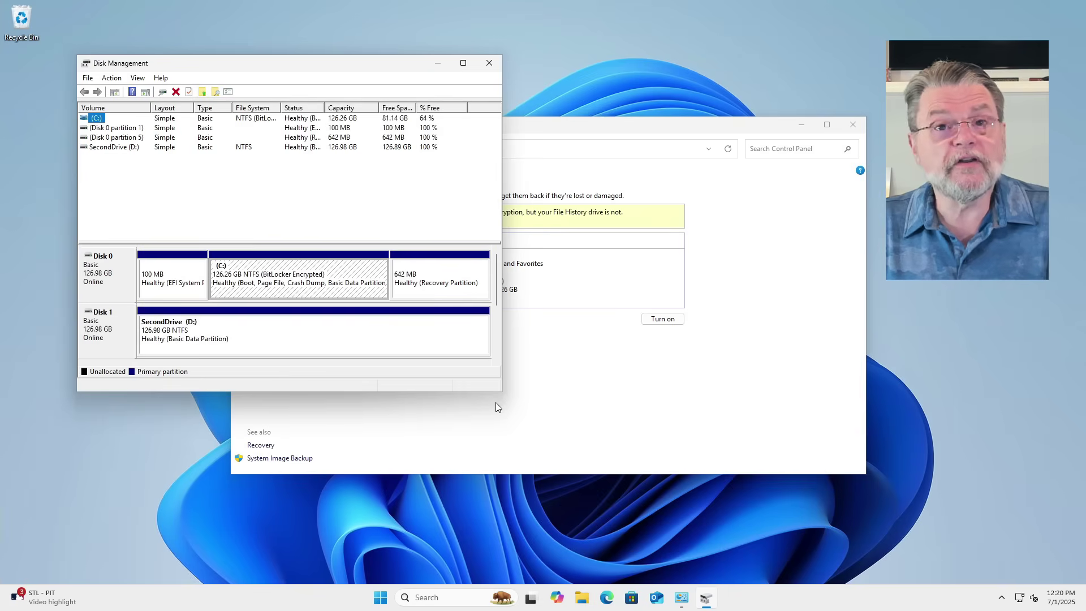
{"action": "left_click", "coordinate": [284, 342]}
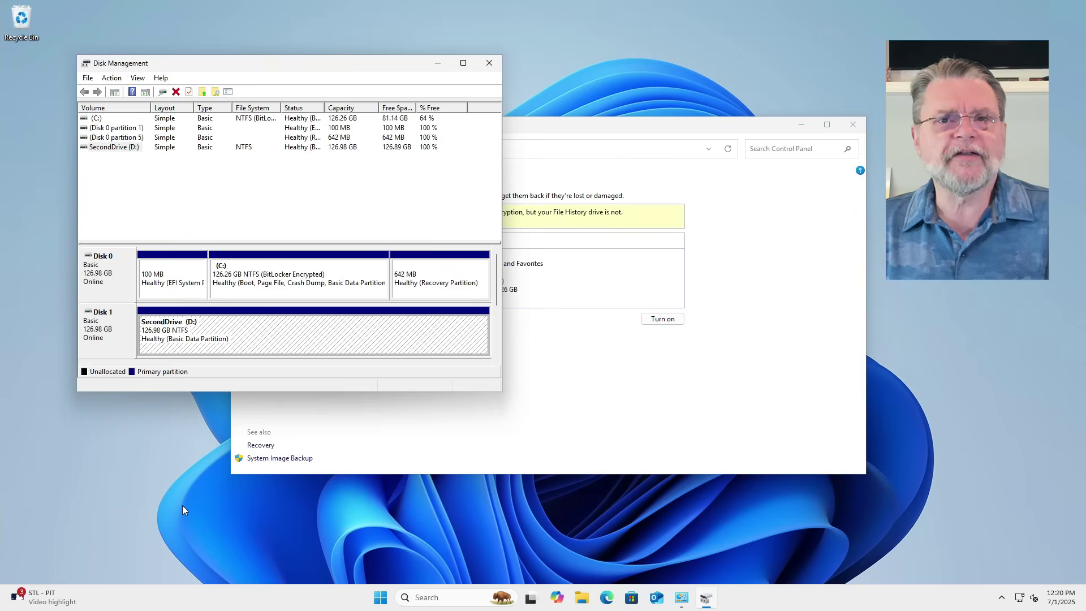
{"action": "right_click", "coordinate": [298, 335]}
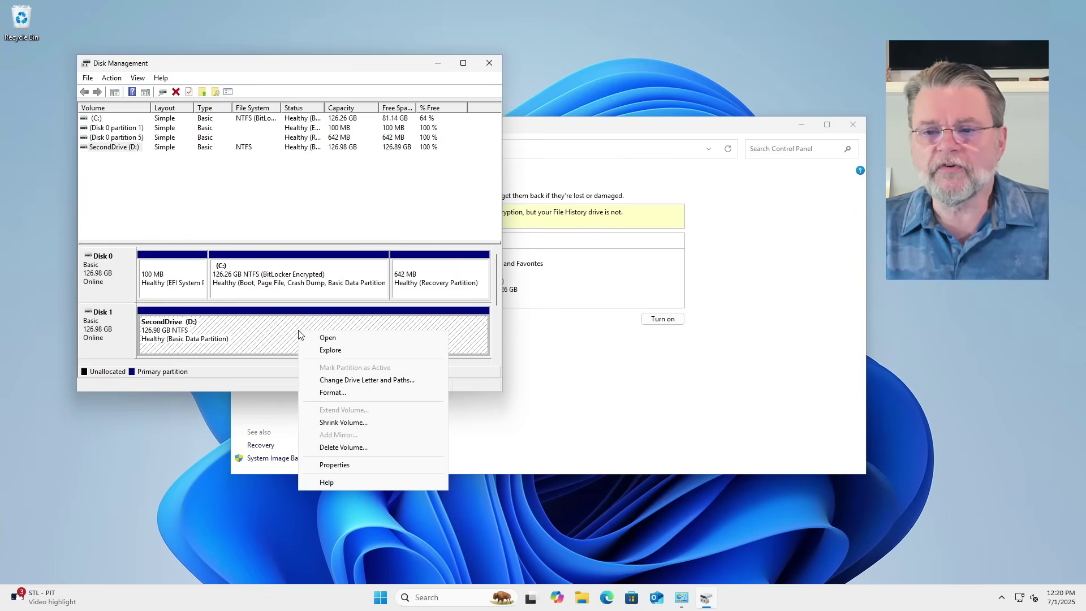
{"action": "left_click", "coordinate": [387, 423]}
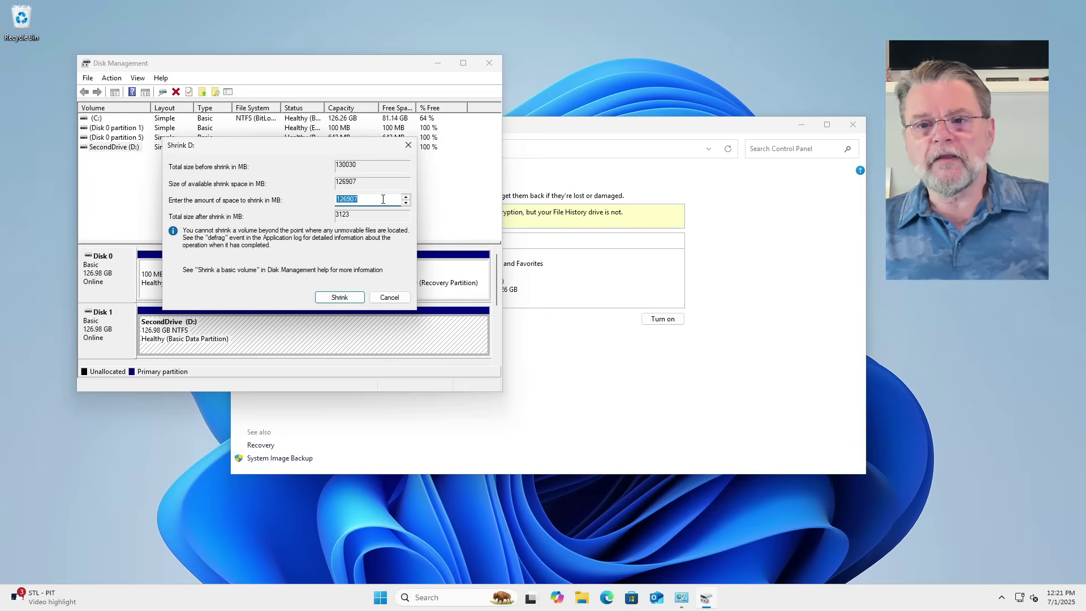
{"action": "left_click", "coordinate": [377, 198]}
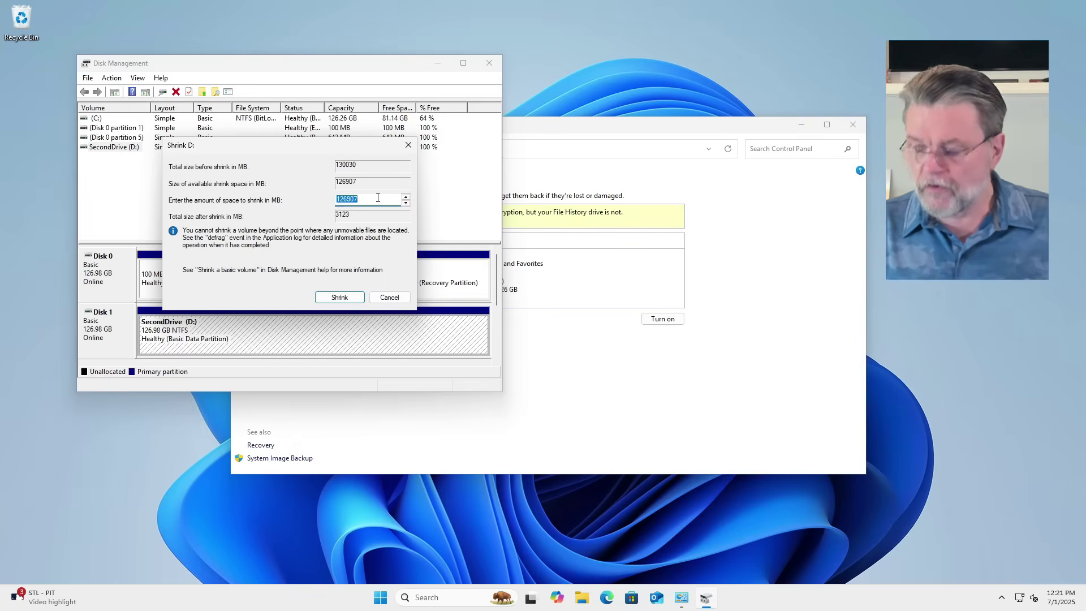
{"action": "type", "text": "32000"}
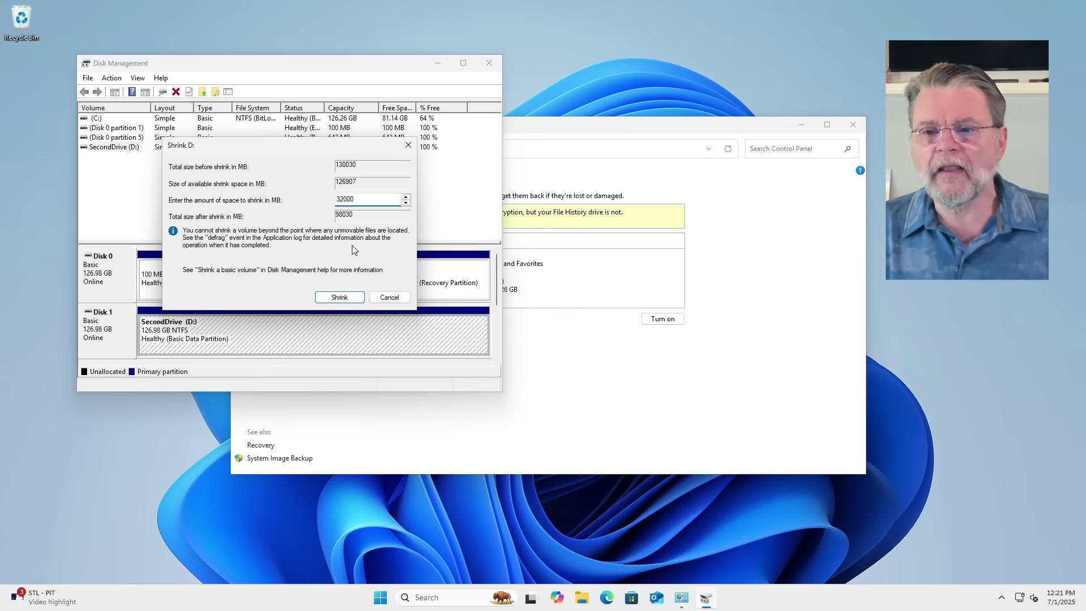
{"action": "left_click", "coordinate": [337, 299]}
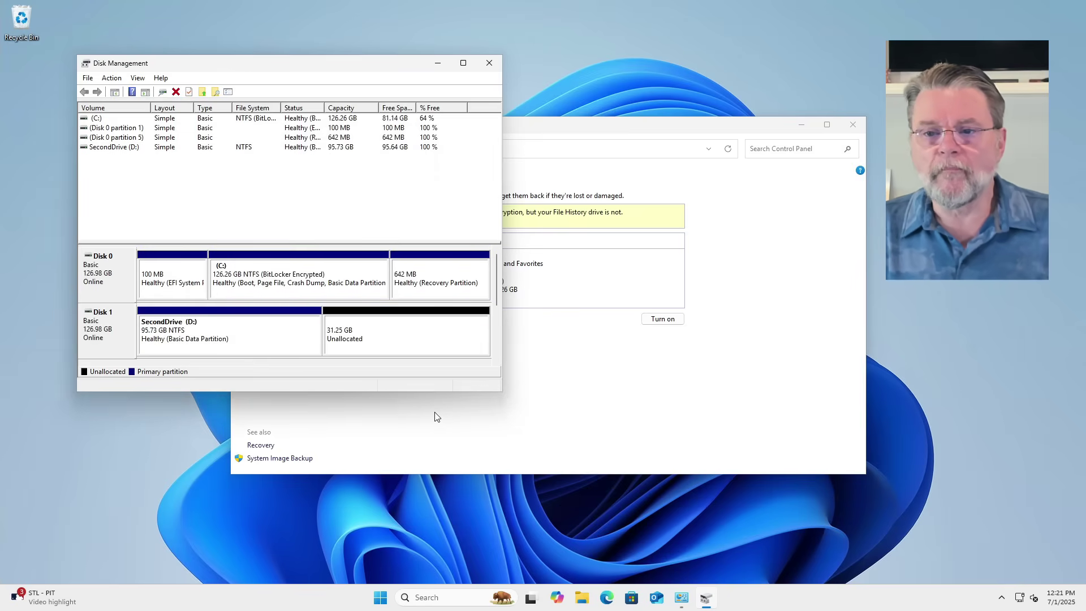
- Create a 32000 MB simple volume F: labelled Disk4FileHistory in the unallocated space
{"action": "right_click", "coordinate": [425, 344]}
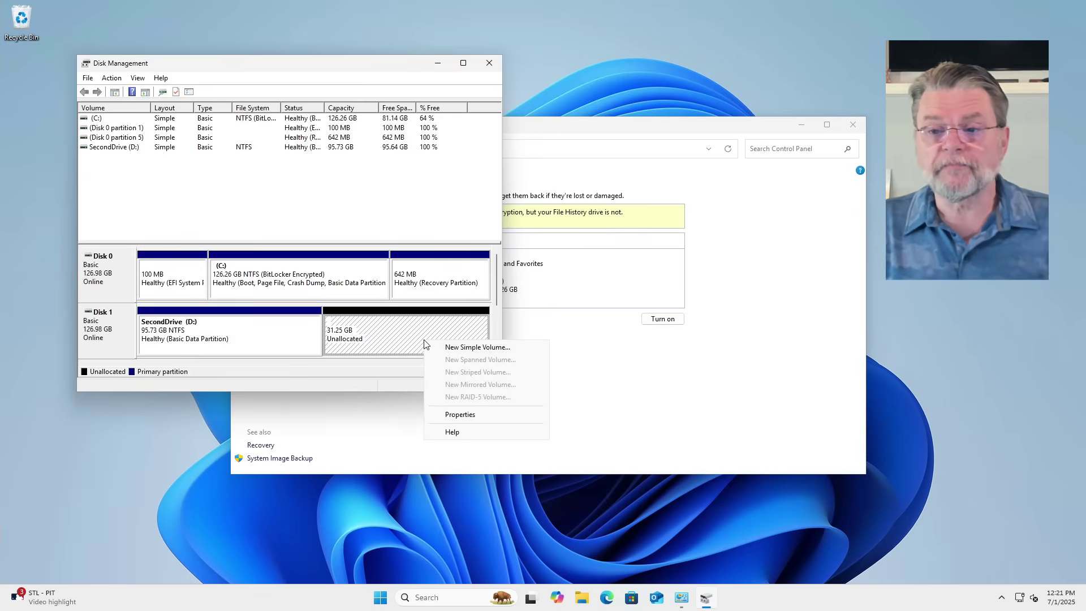
{"action": "left_click", "coordinate": [452, 349]}
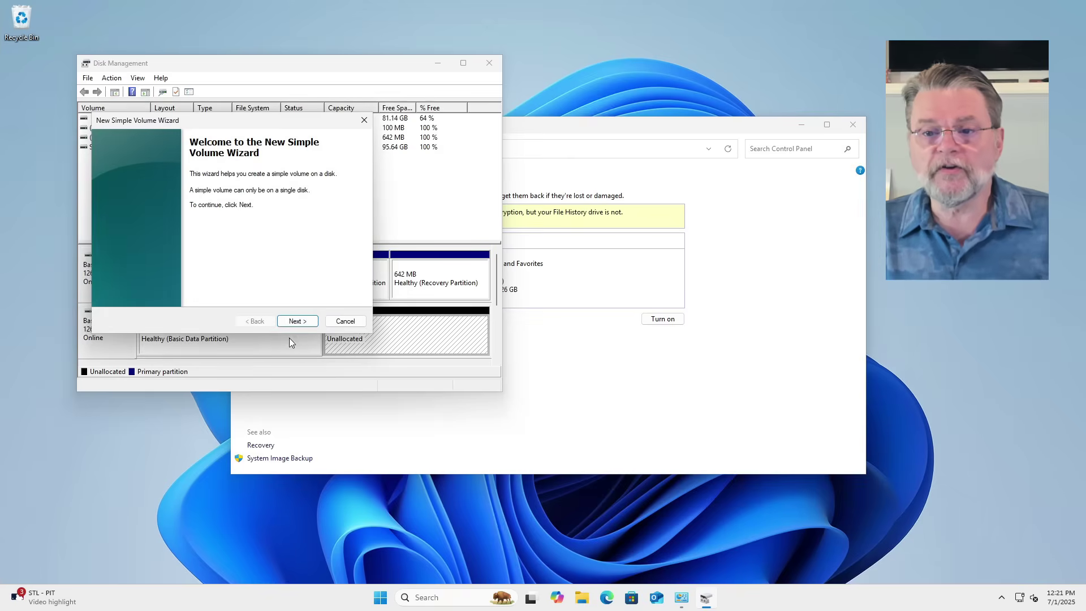
{"action": "left_click", "coordinate": [300, 324]}
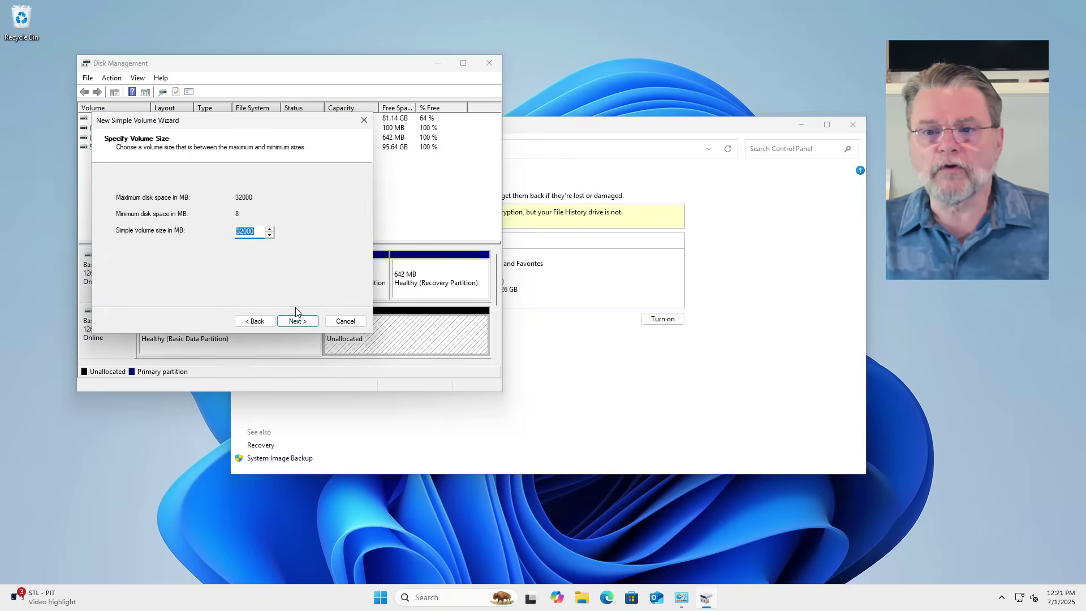
{"action": "left_click", "coordinate": [303, 328]}
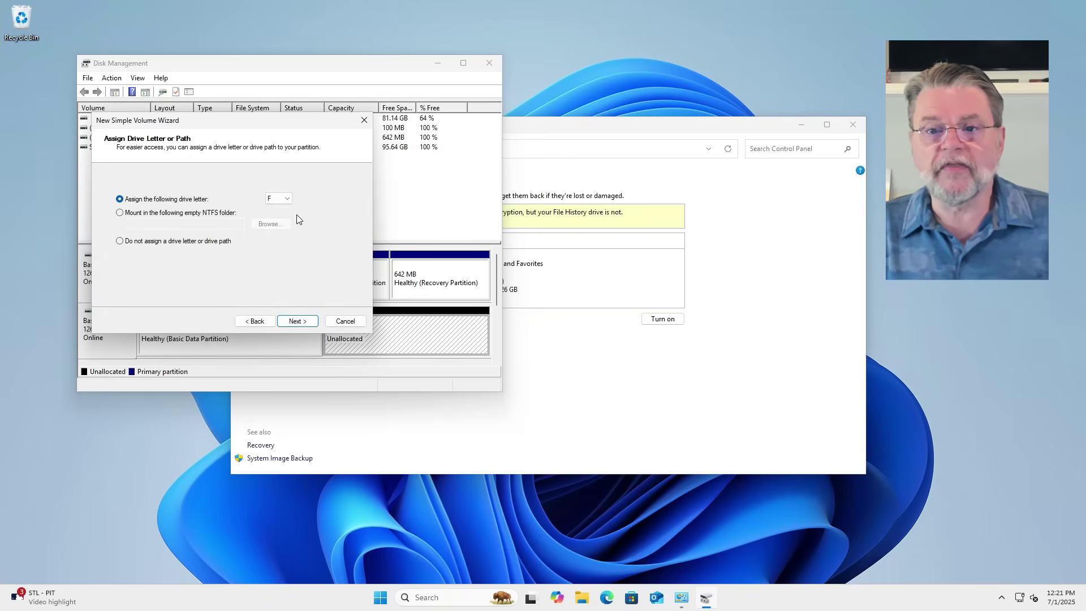
{"action": "left_click", "coordinate": [308, 325]}
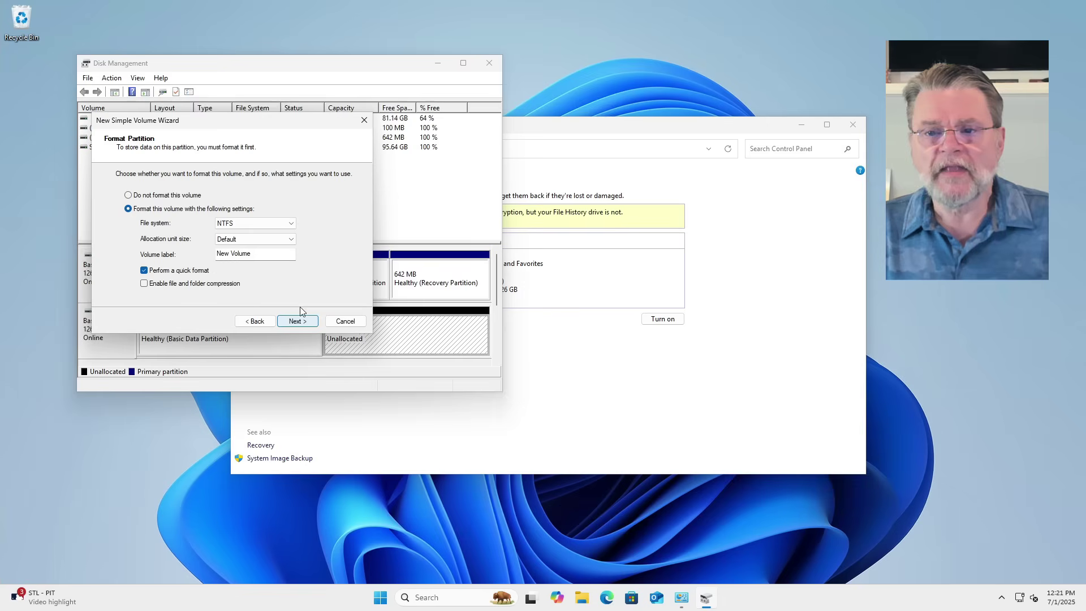
{"action": "double_click", "coordinate": [266, 253]}
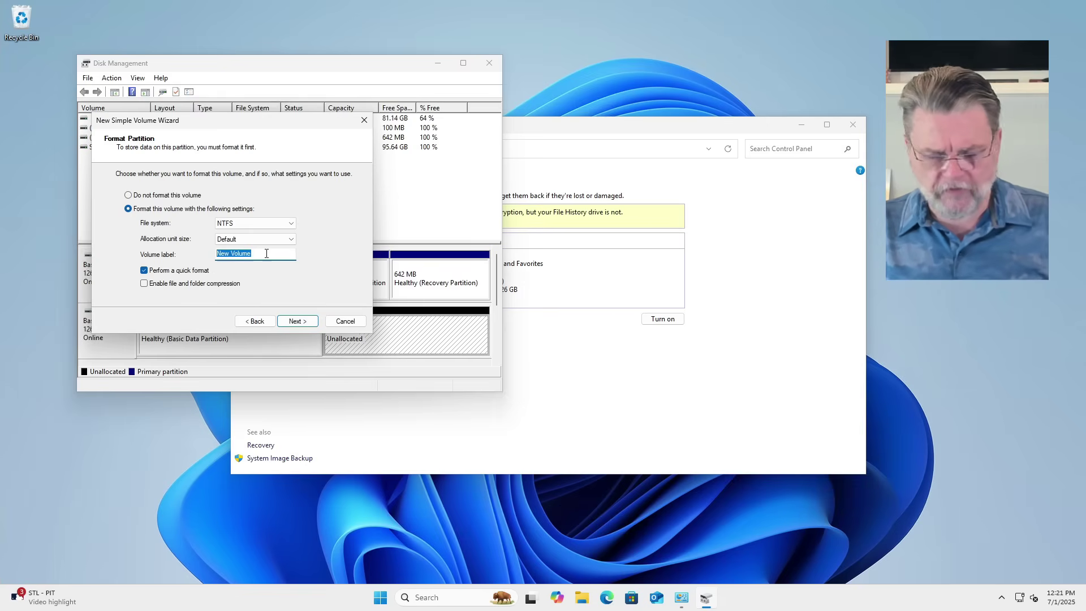
{"action": "type", "text": "Disk"}
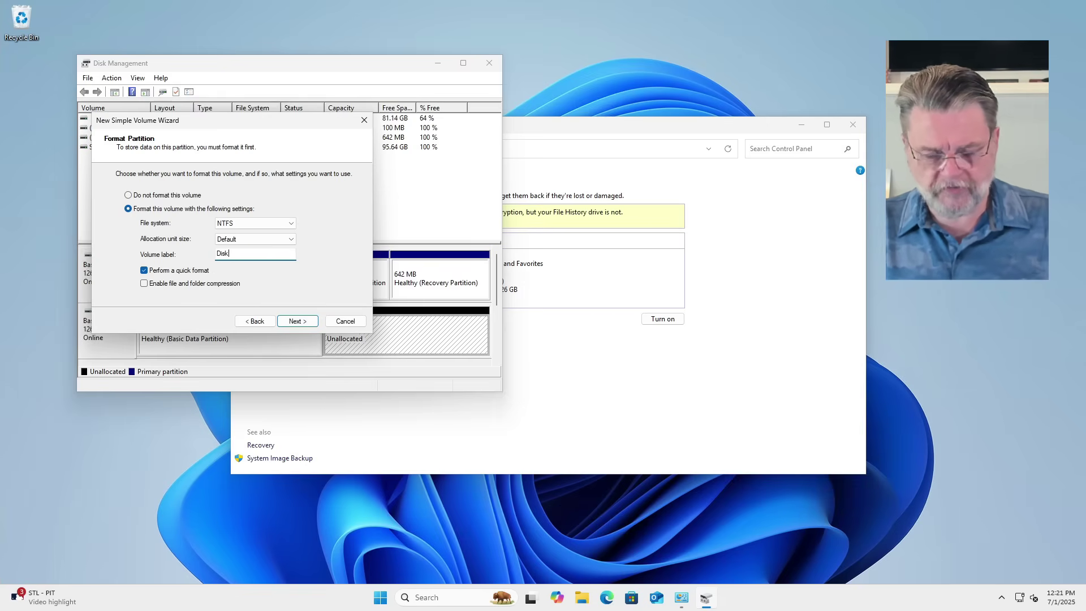
{"action": "type", "text": "4FileHist"}
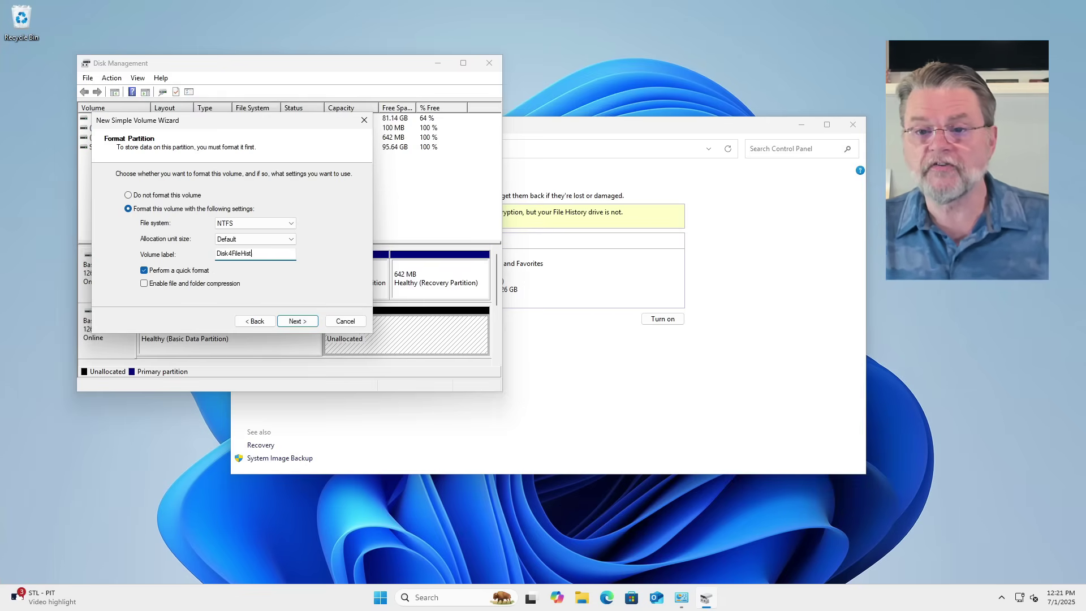
{"action": "type", "text": "ory"}
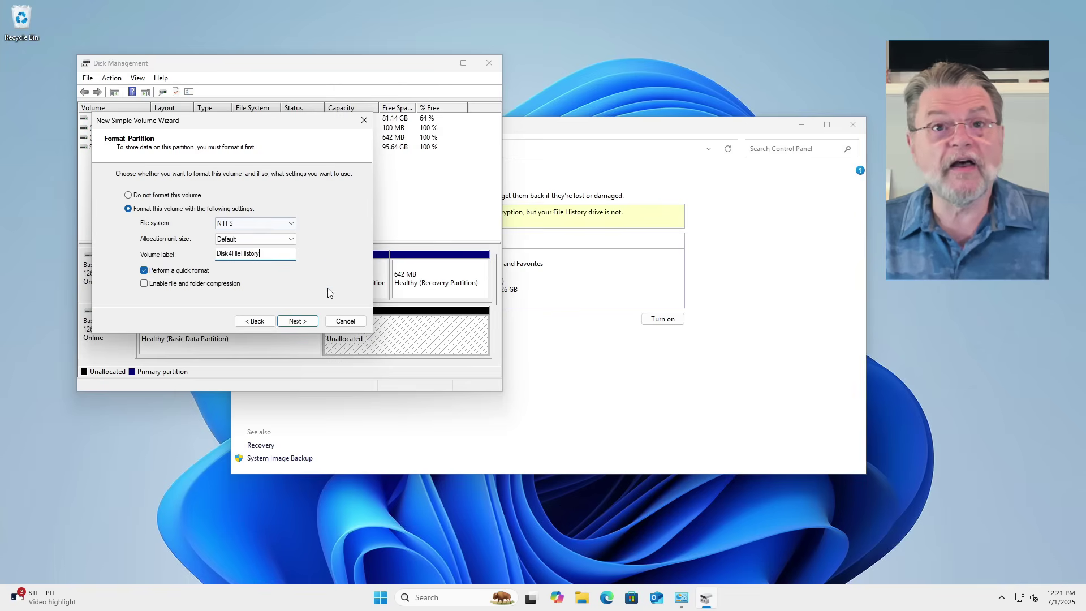
{"action": "left_click", "coordinate": [296, 321]}
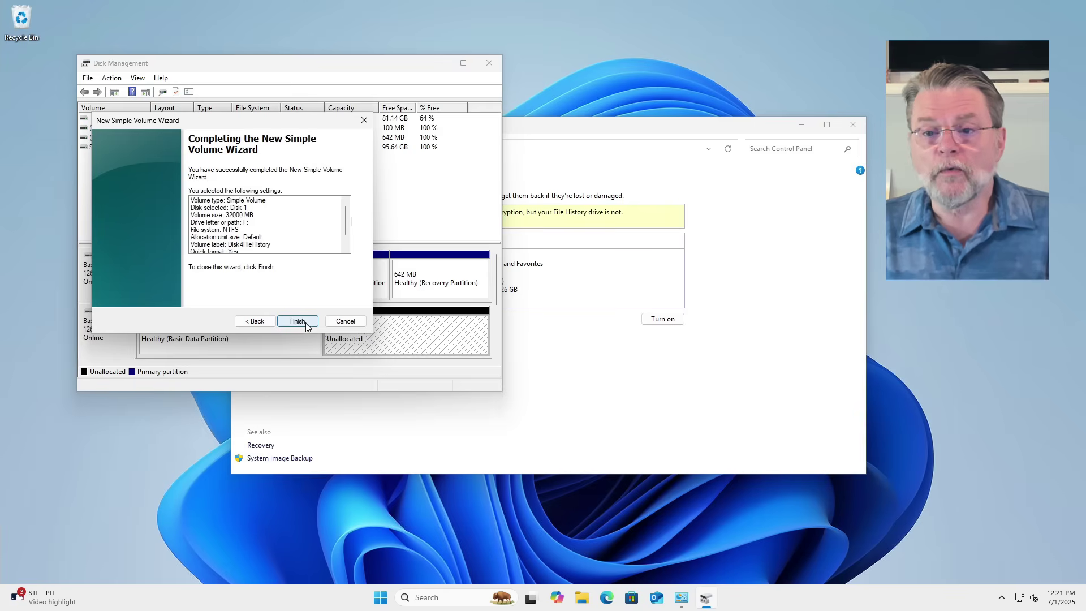
{"action": "left_click", "coordinate": [299, 322]}
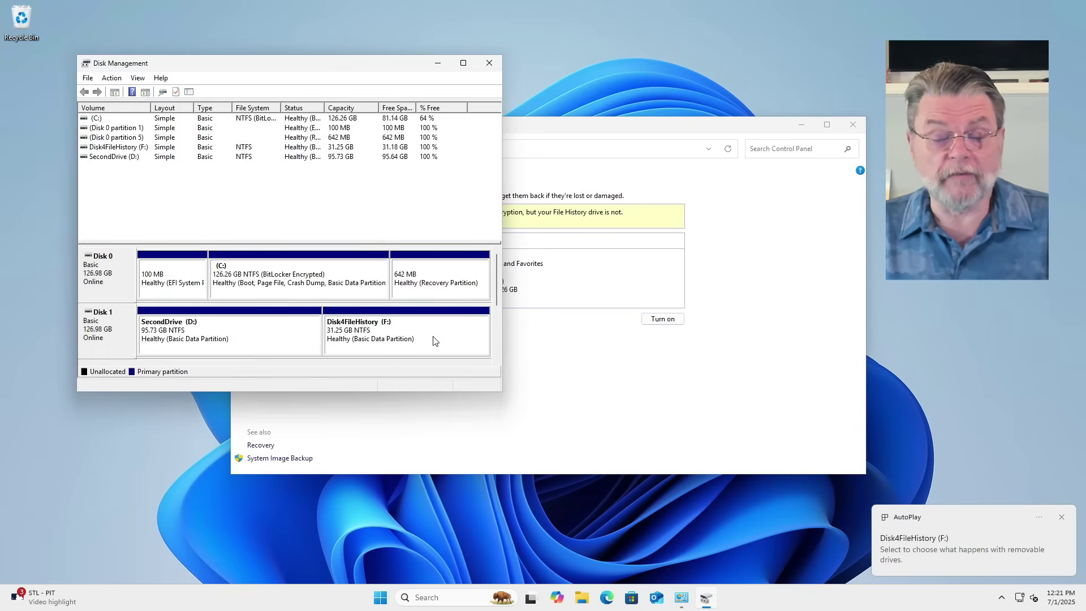
- Choose Disk4FileHistory (F:) as the File History drive, then turn File History on
{"action": "left_click", "coordinate": [550, 400]}
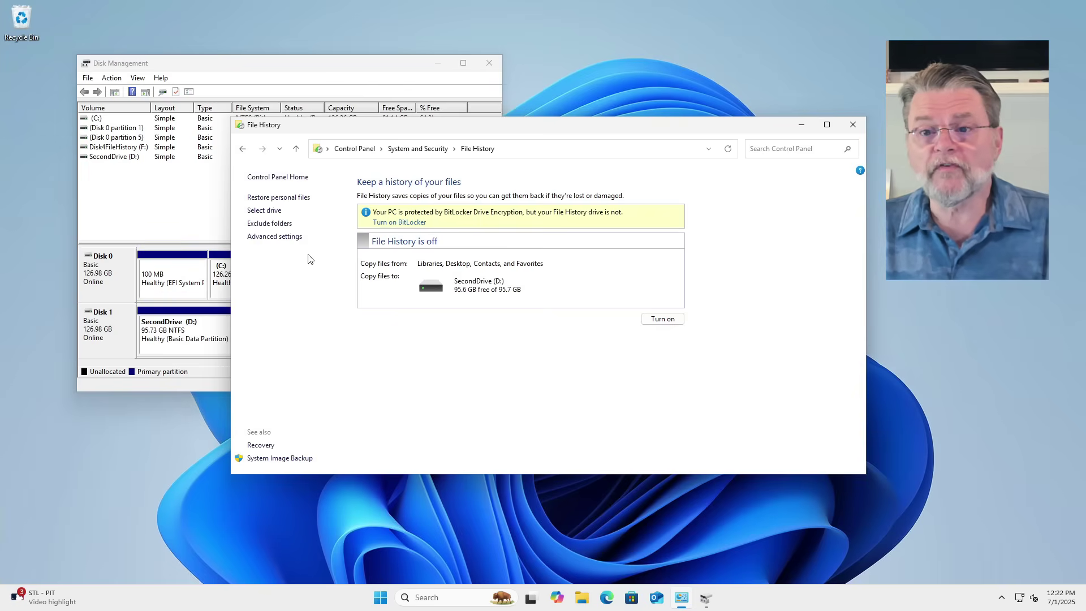
{"action": "left_click", "coordinate": [269, 211]}
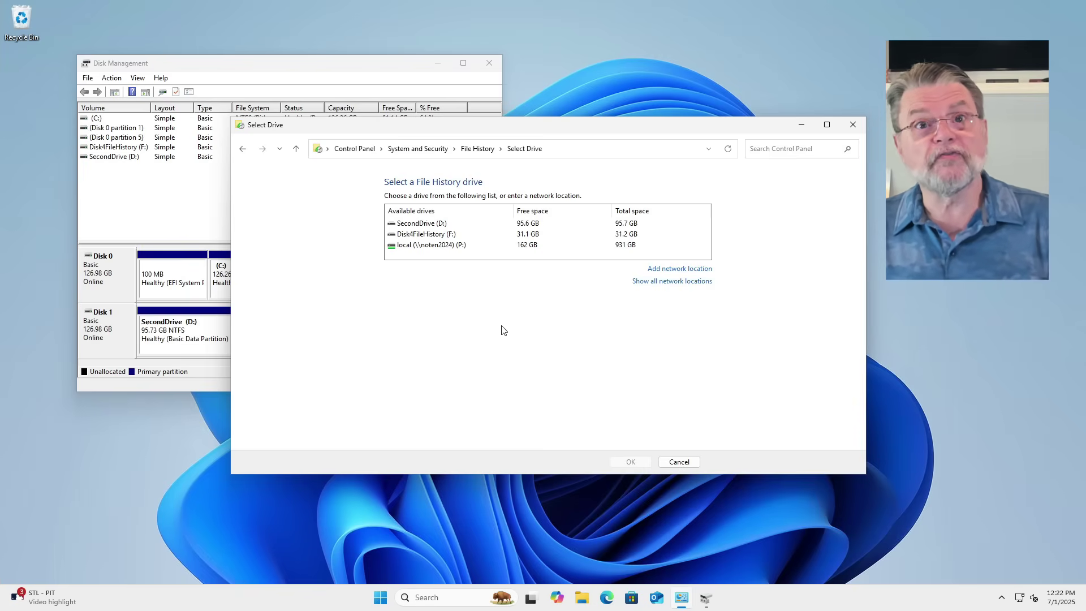
{"action": "left_click", "coordinate": [422, 236]}
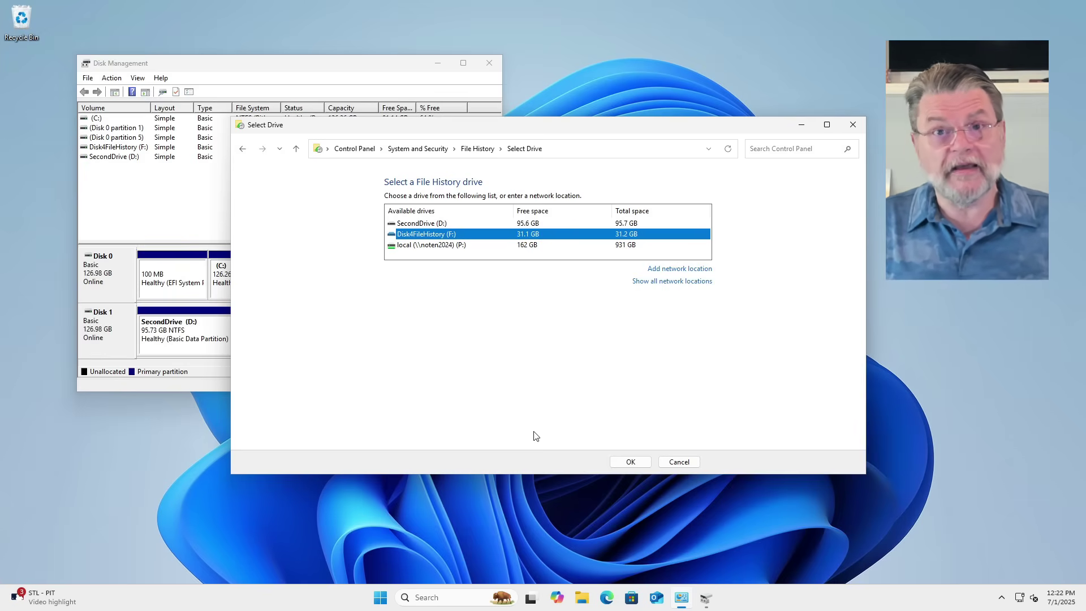
{"action": "left_click", "coordinate": [647, 463]}
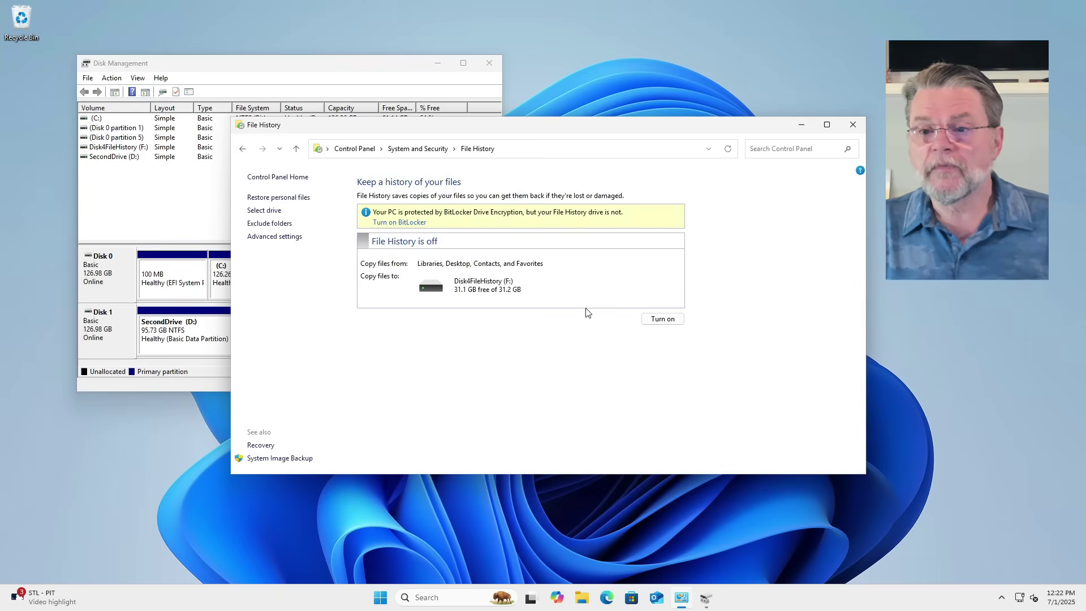
{"action": "left_click", "coordinate": [659, 320]}
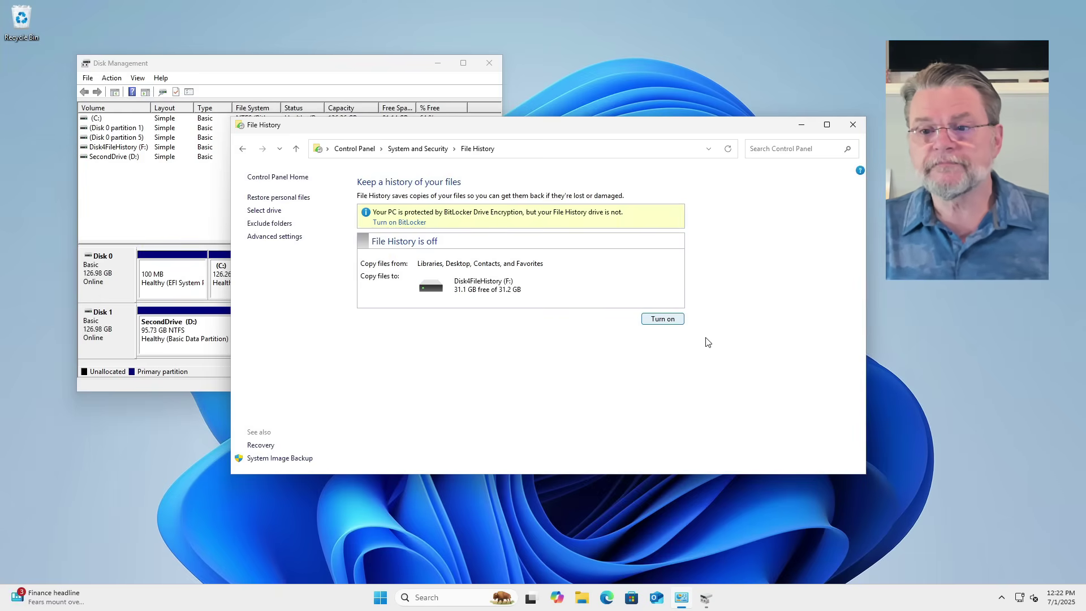